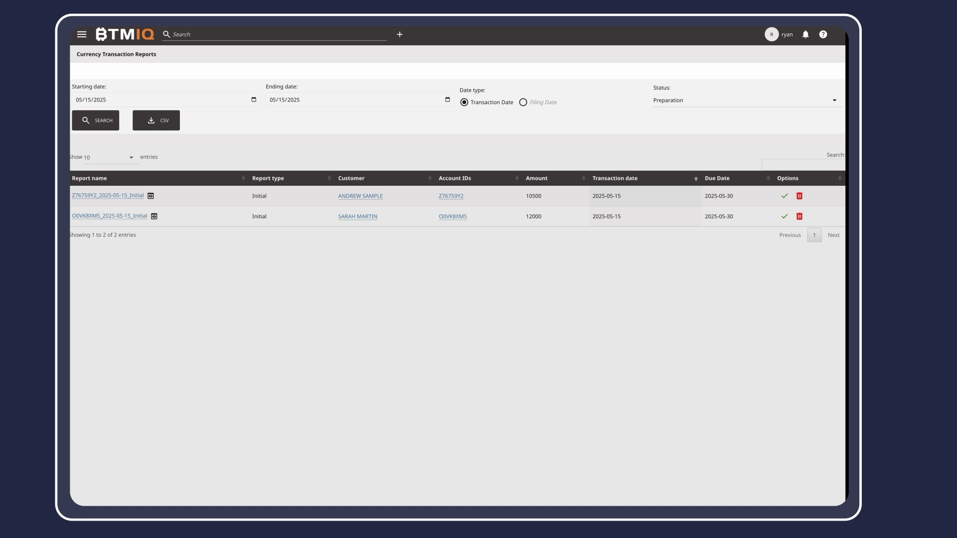
- Open the initial currency transaction report for 10500 and review its customer details
left_click(133, 196)
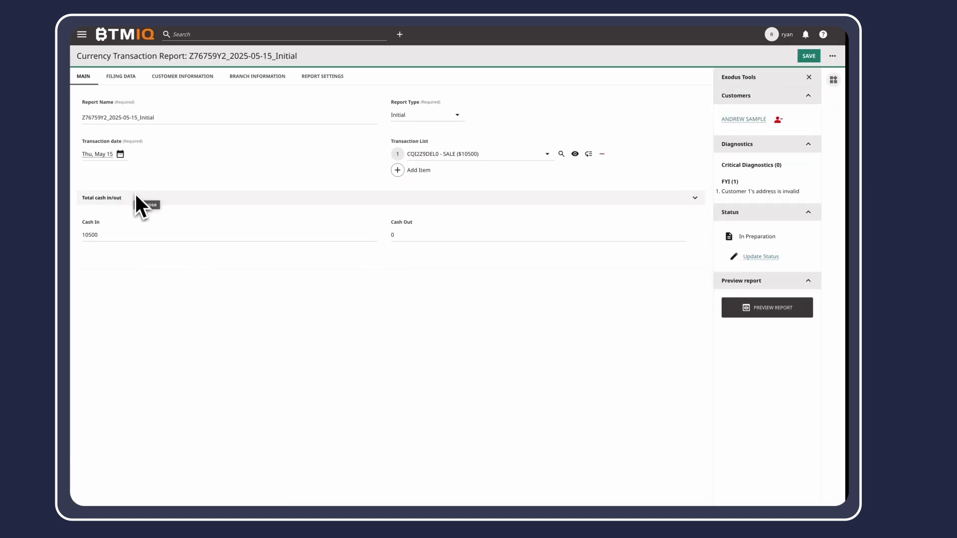
left_click(165, 77)
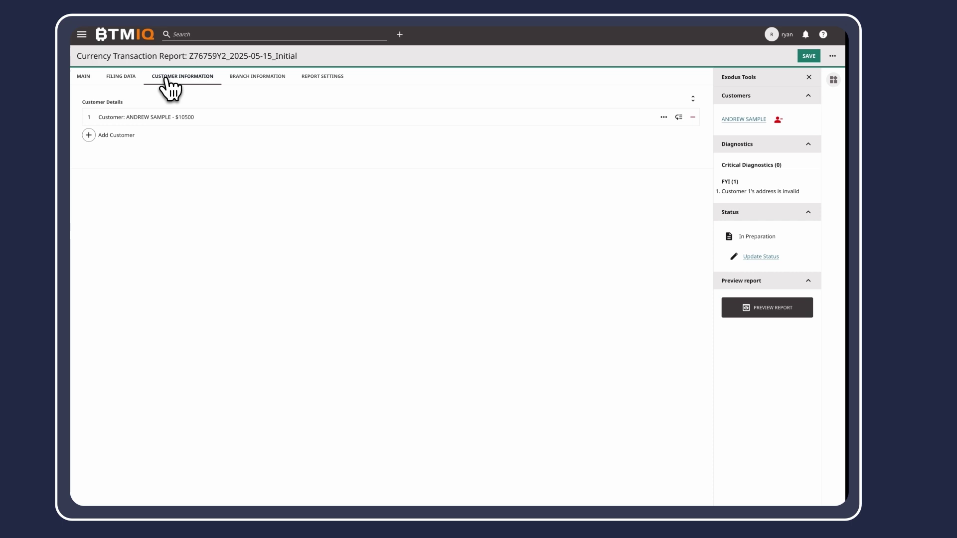
left_click(160, 118)
scroll(165, 184, "down", 3)
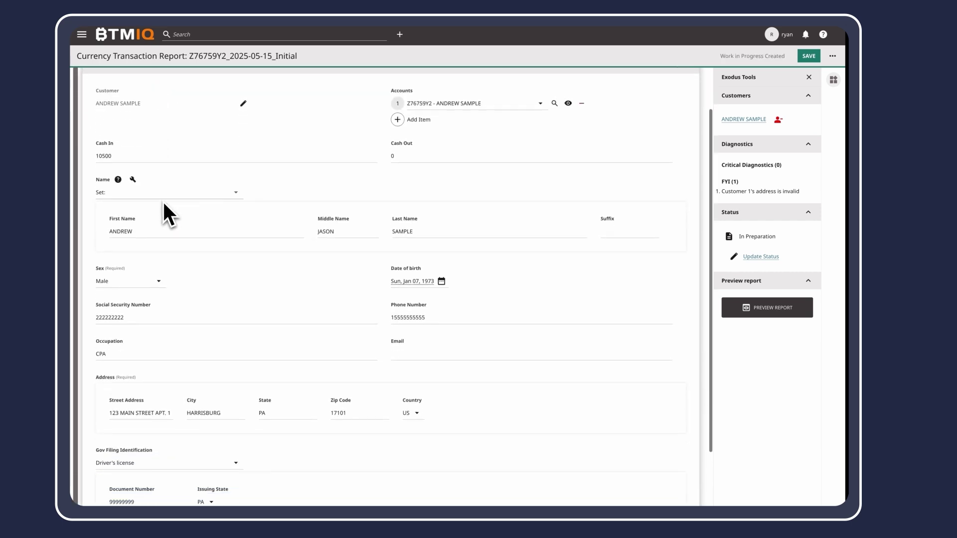
scroll(162, 199, "up", 3)
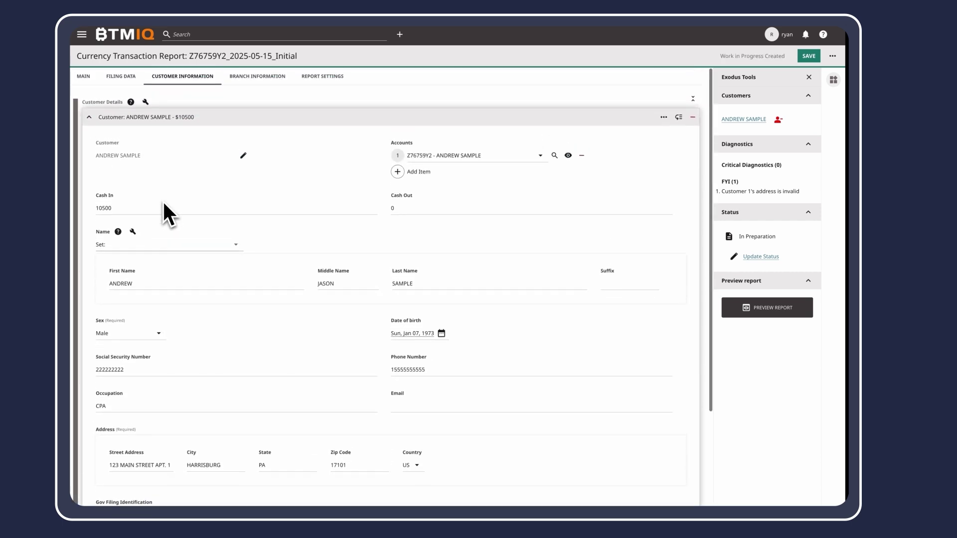
- Review the report's branch address and company details, and recheck the customer's identification information
left_click(252, 77)
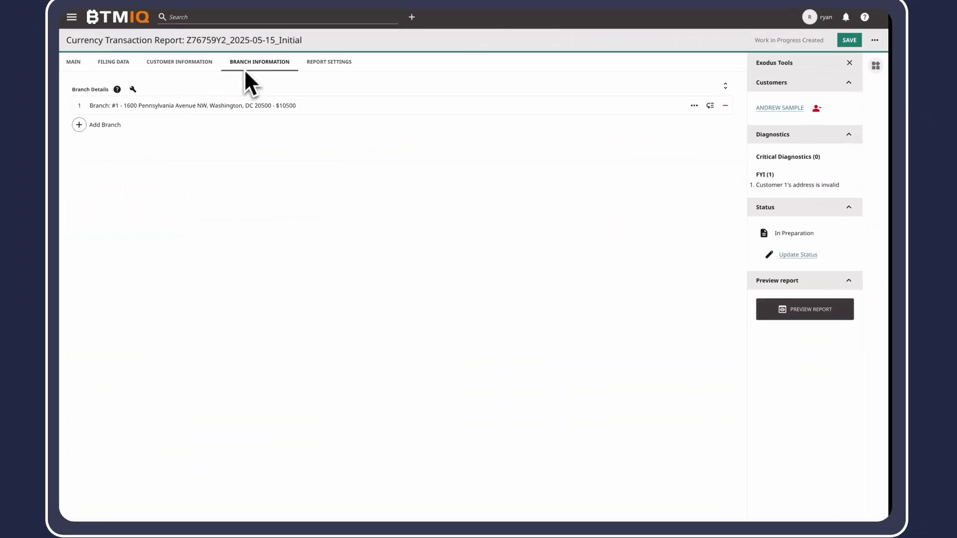
left_click(379, 105)
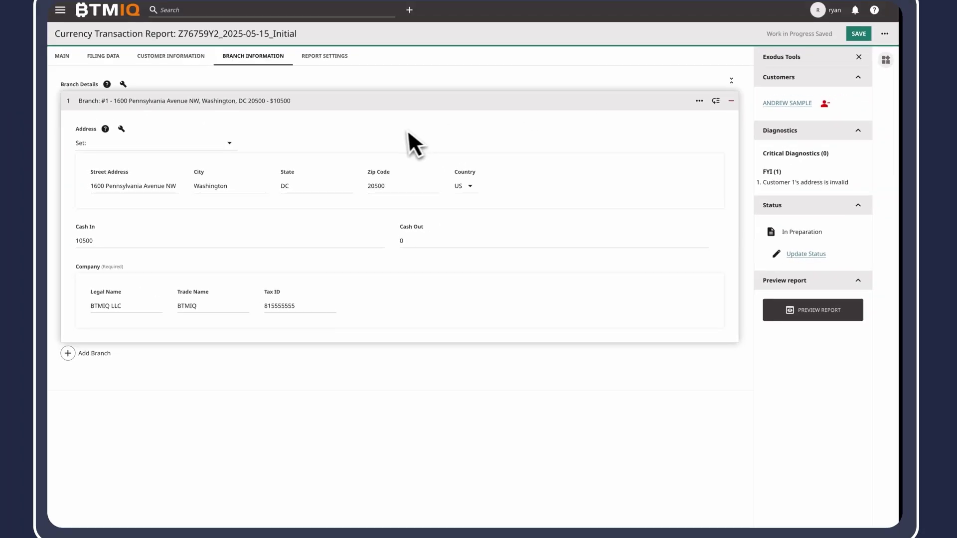
left_click(170, 56)
scroll(173, 288, "down", 3)
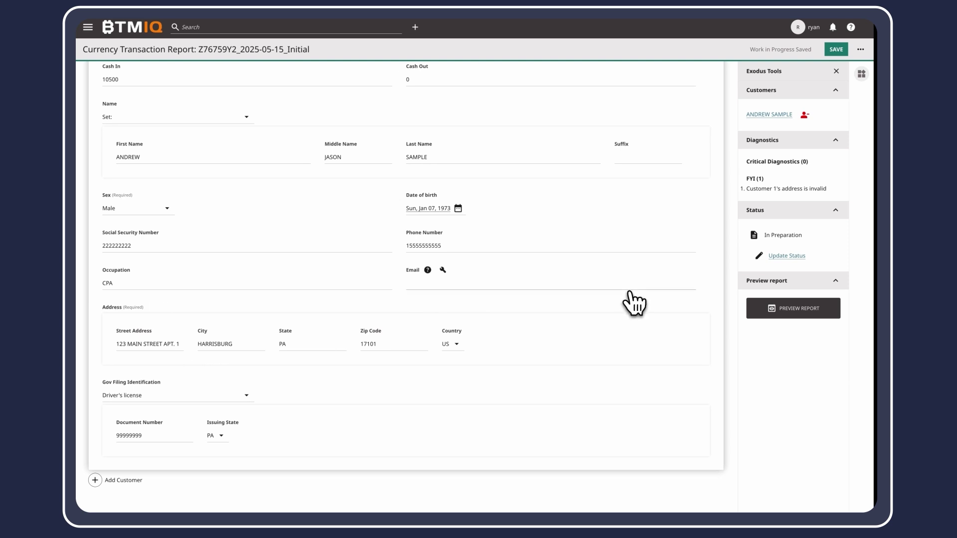
- Update the status of the open report to Ready to file
left_click(772, 258)
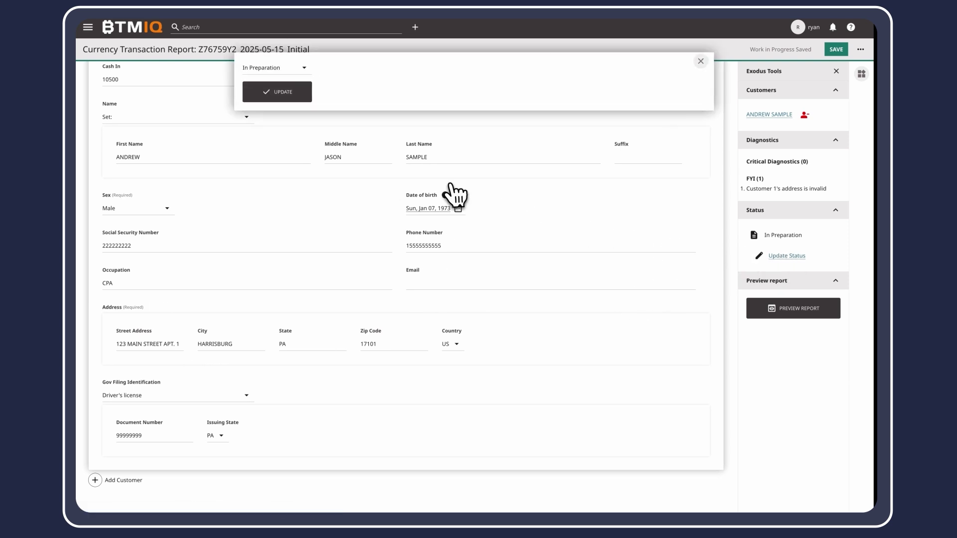
left_click(269, 69)
left_click(273, 97)
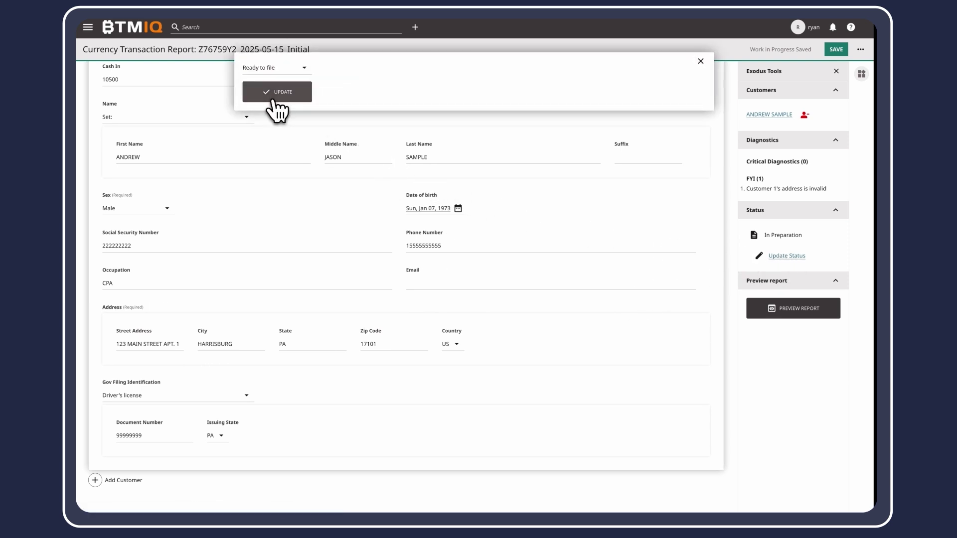
left_click(275, 92)
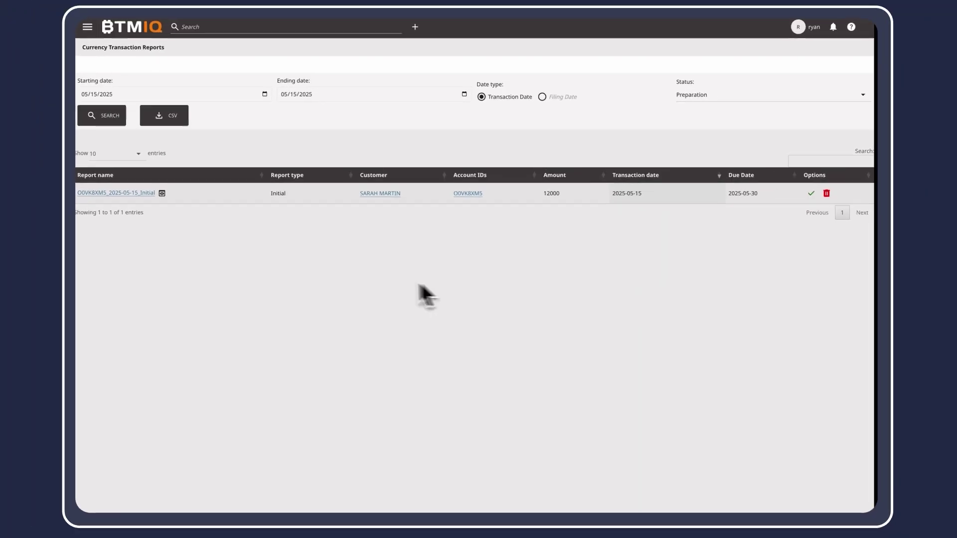
- Preview the remaining 12000 report, read it down to the Currency Transaction Activity section, and close the preview
left_click(162, 194)
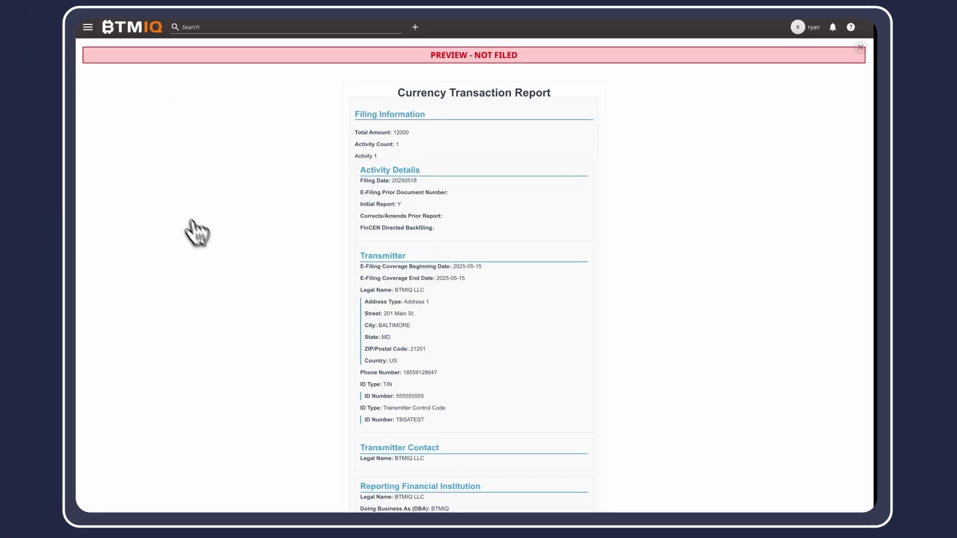
scroll(263, 351, "down", 2)
scroll(263, 351, "down", 5)
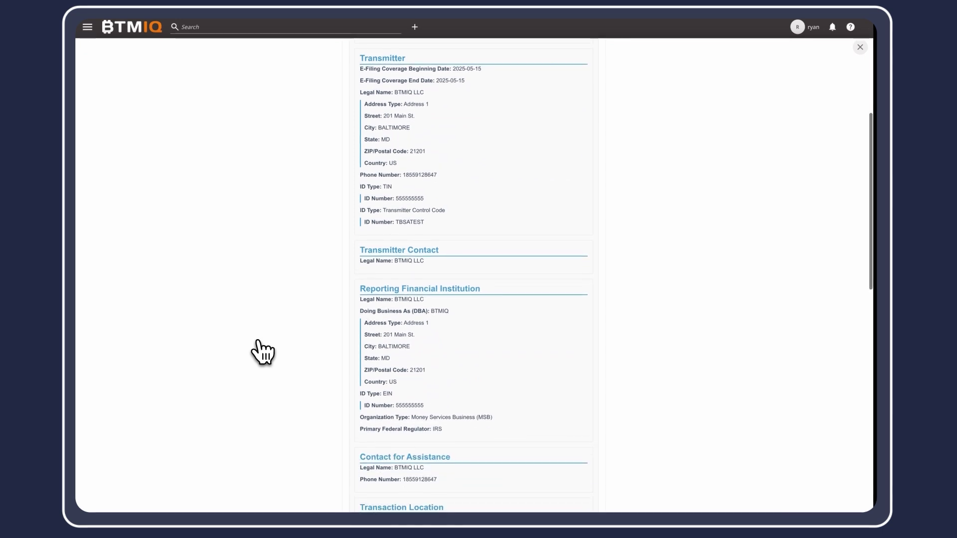
scroll(263, 352, "down", 6)
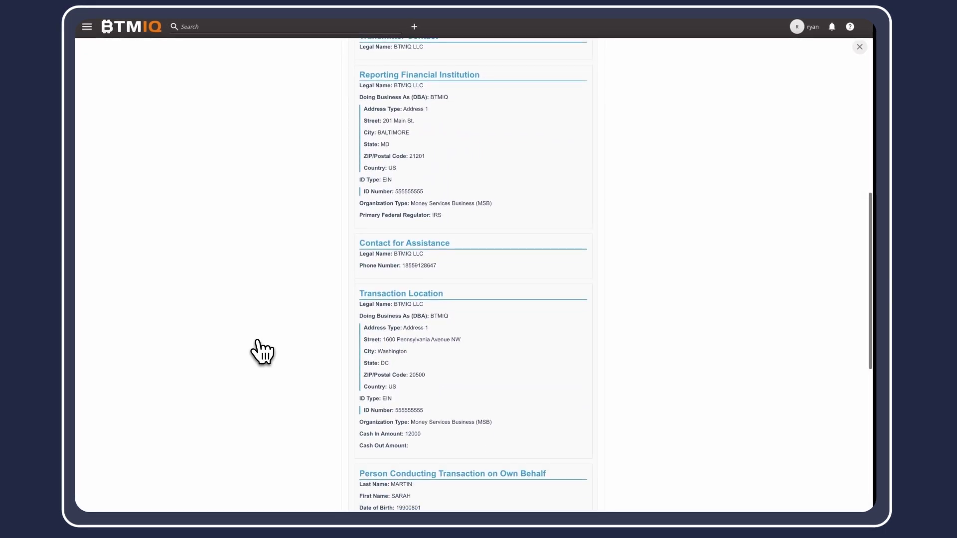
scroll(263, 352, "down", 3)
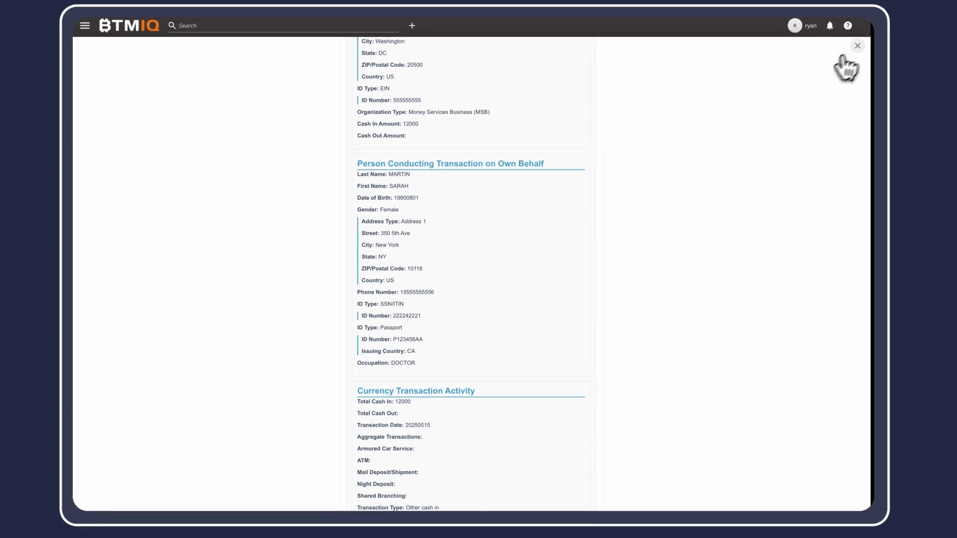
left_click(857, 45)
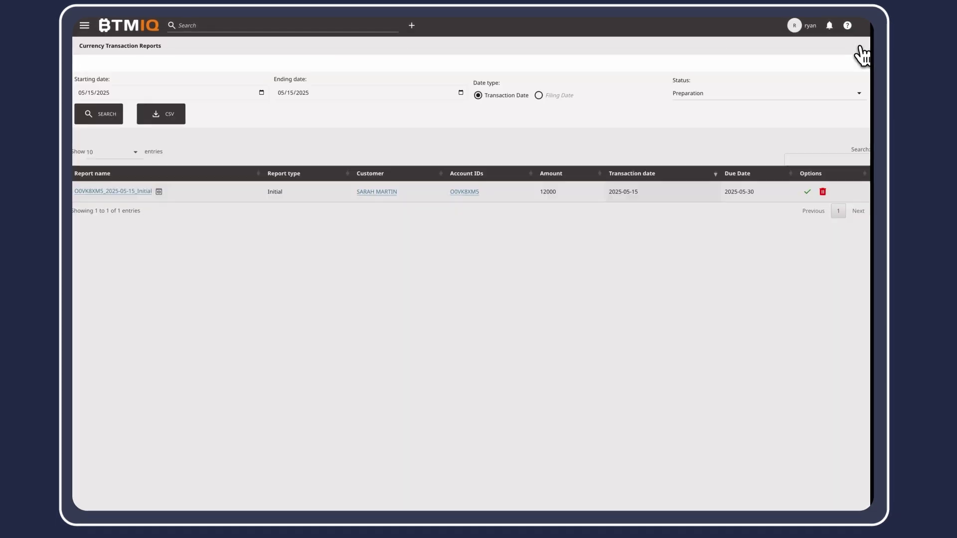
- Advance the 12000 report out of preparation, confirming the advance and saving it
left_click(807, 191)
left_click(248, 96)
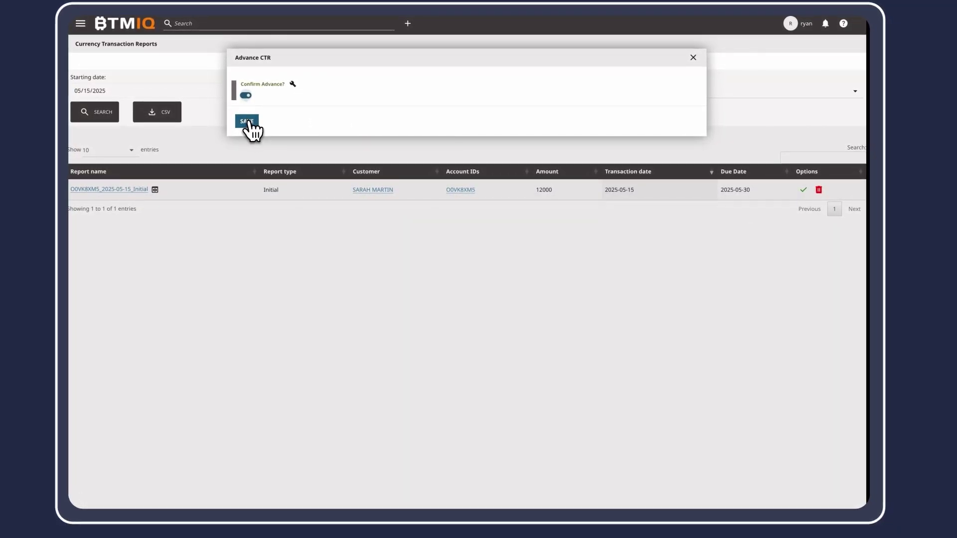
left_click(249, 123)
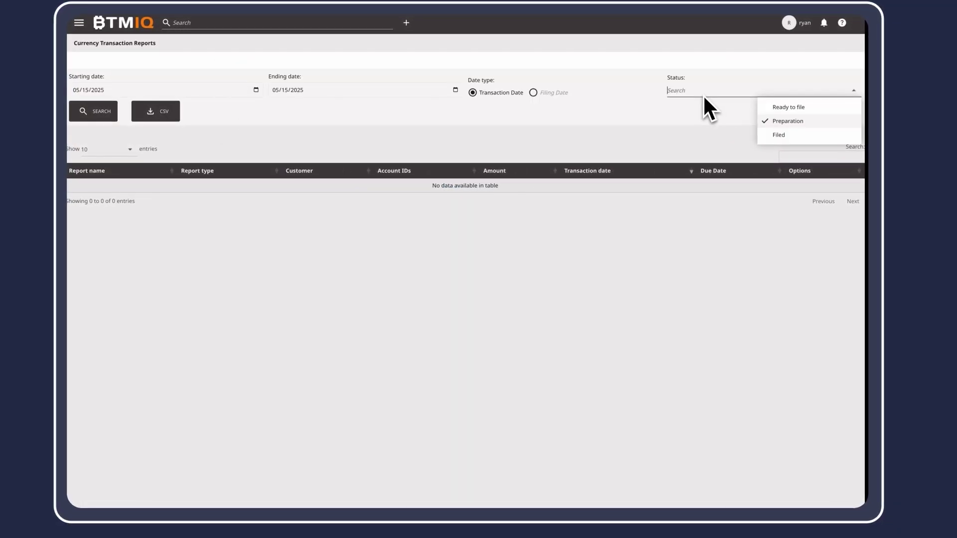
- List the reports with status Ready to file and create a filing batch containing both of them
left_click(777, 107)
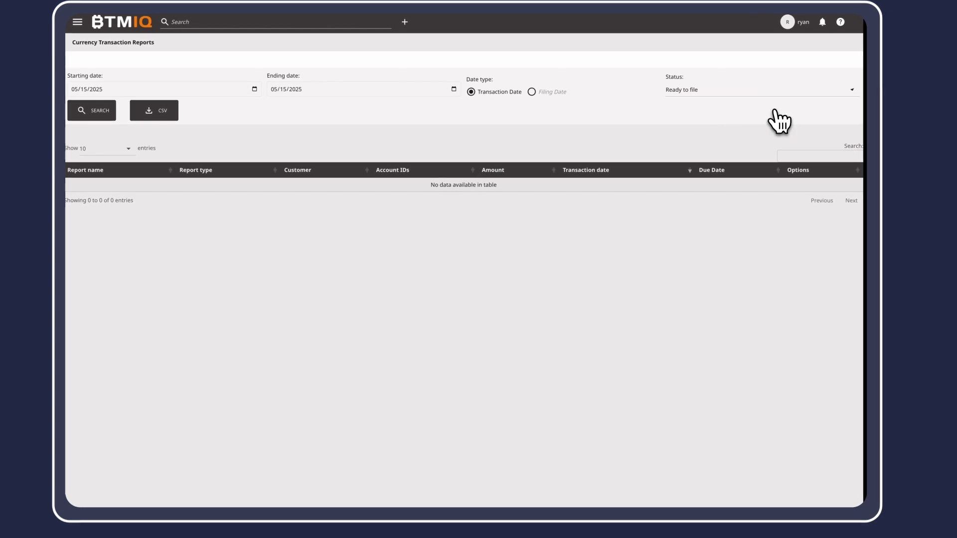
left_click(107, 116)
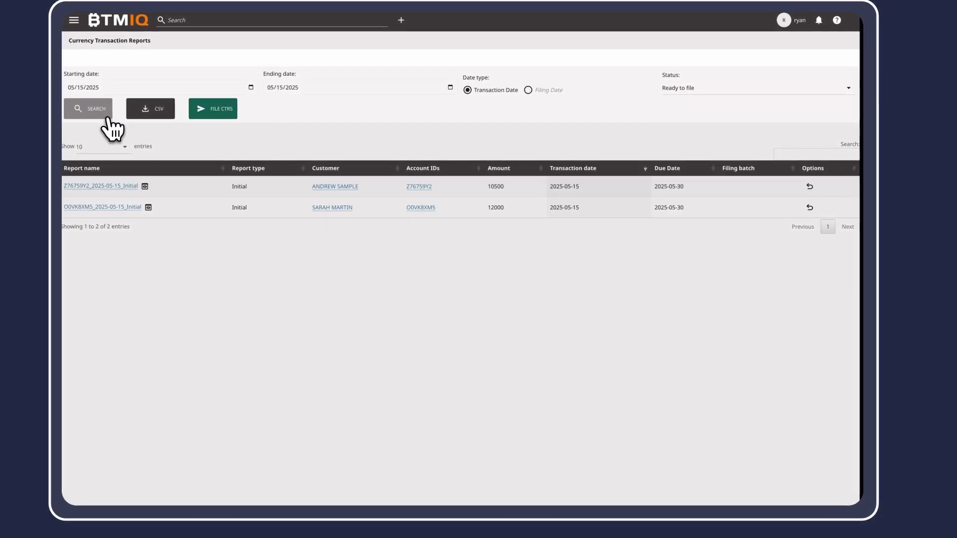
left_click(211, 111)
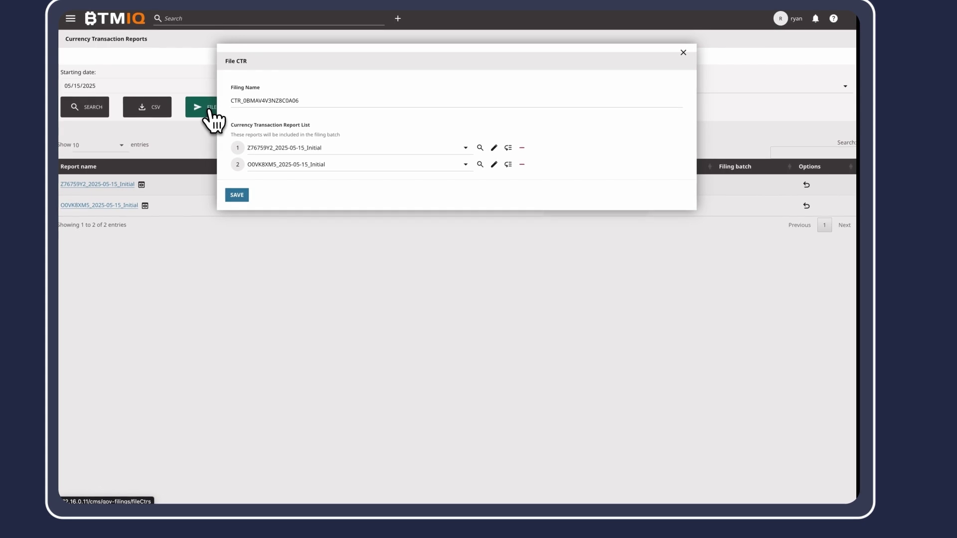
left_click(236, 195)
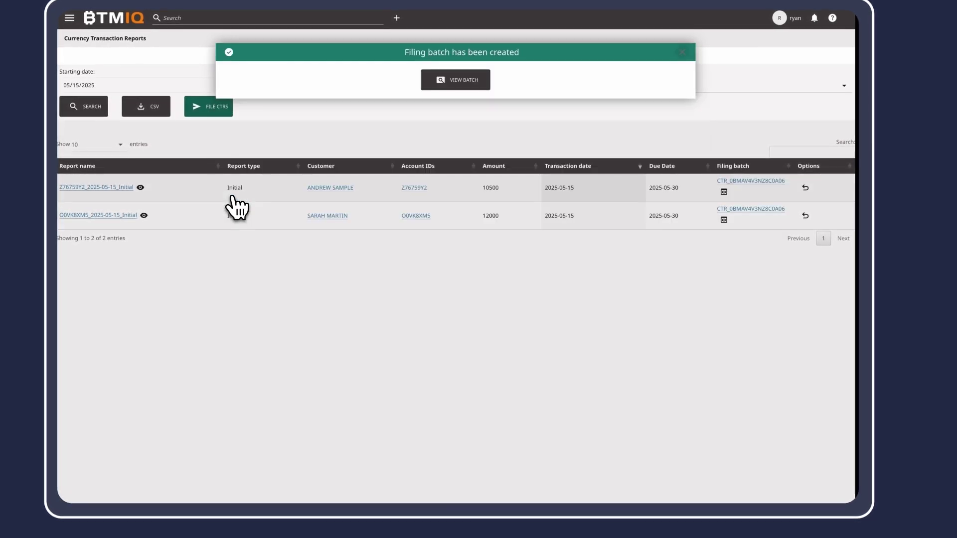
- View the newly created filing batch and download its XML file
left_click(441, 83)
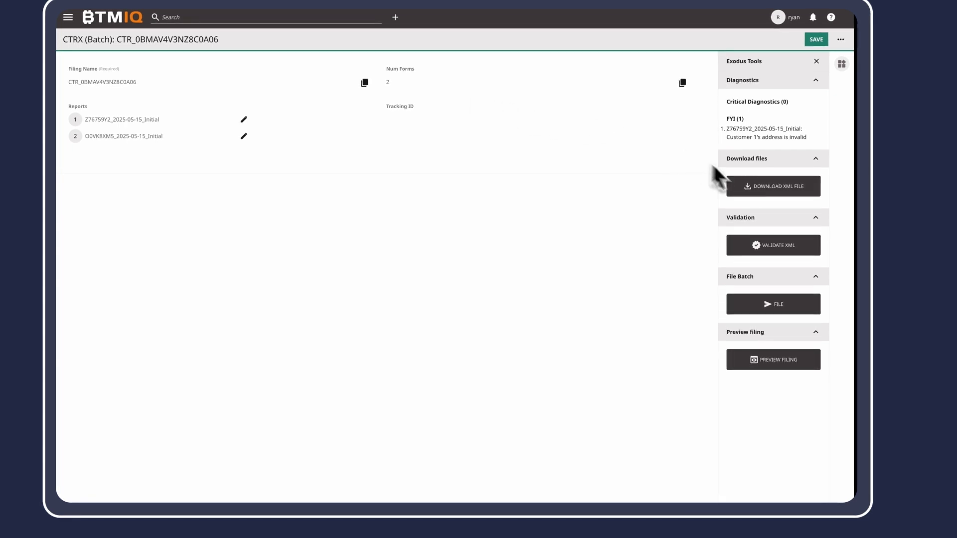
left_click(757, 192)
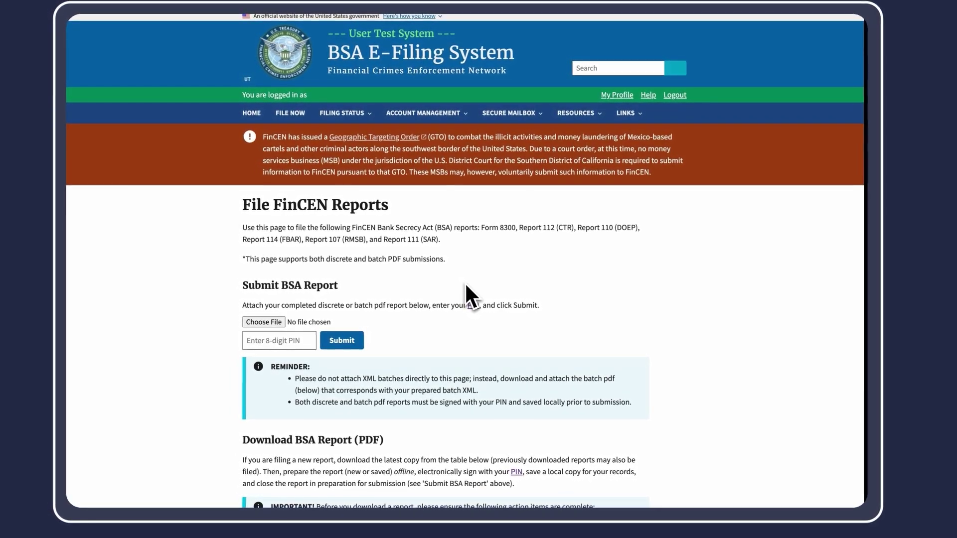
- On the BSA E-Filing System site, download the batch form for FinCEN Report 112 (CTR) as CTRXBATCH into Downloads
scroll(467, 286, "down", 3)
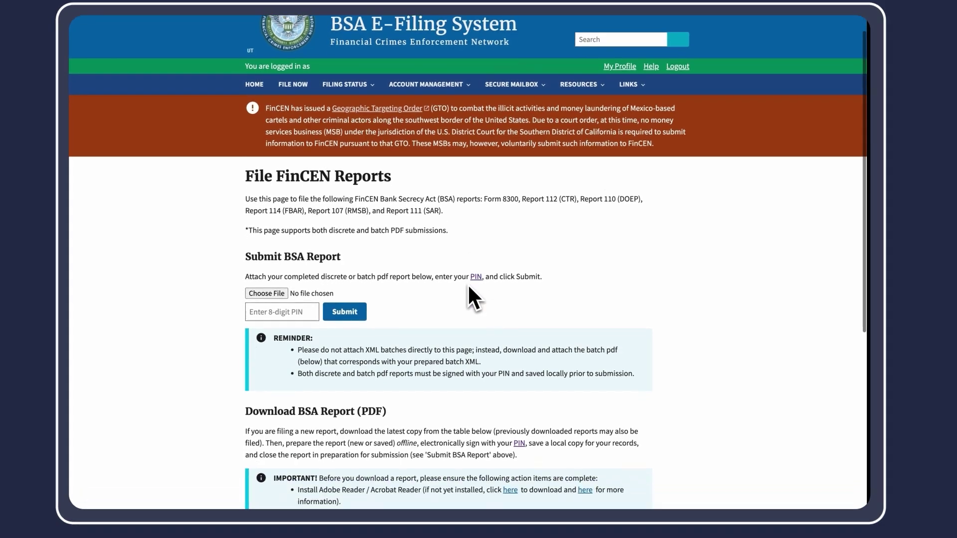
scroll(469, 284, "down", 3)
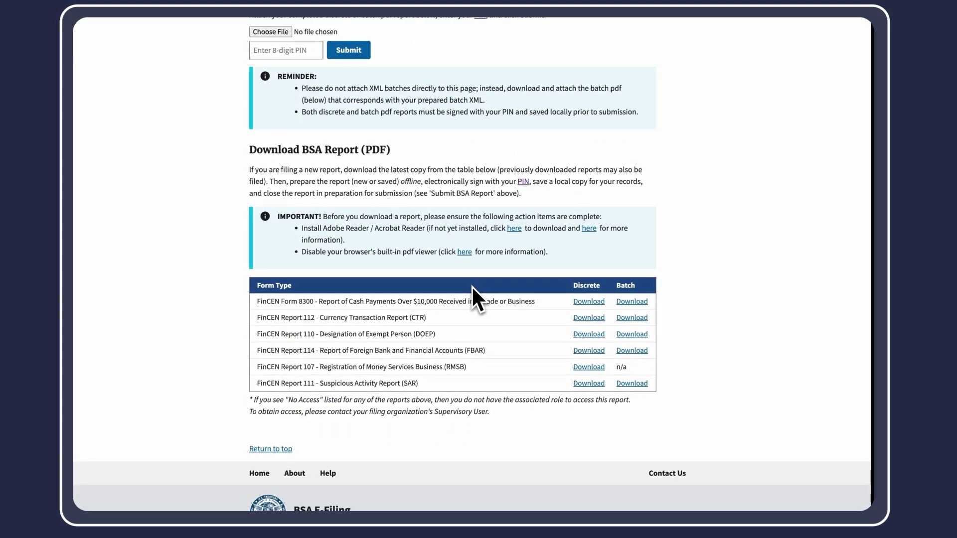
left_click(624, 319)
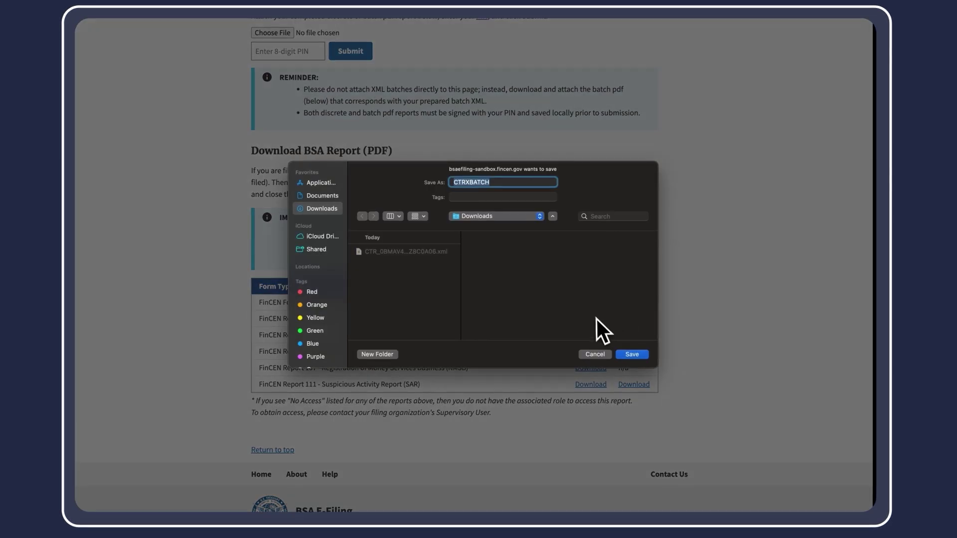
left_click(630, 357)
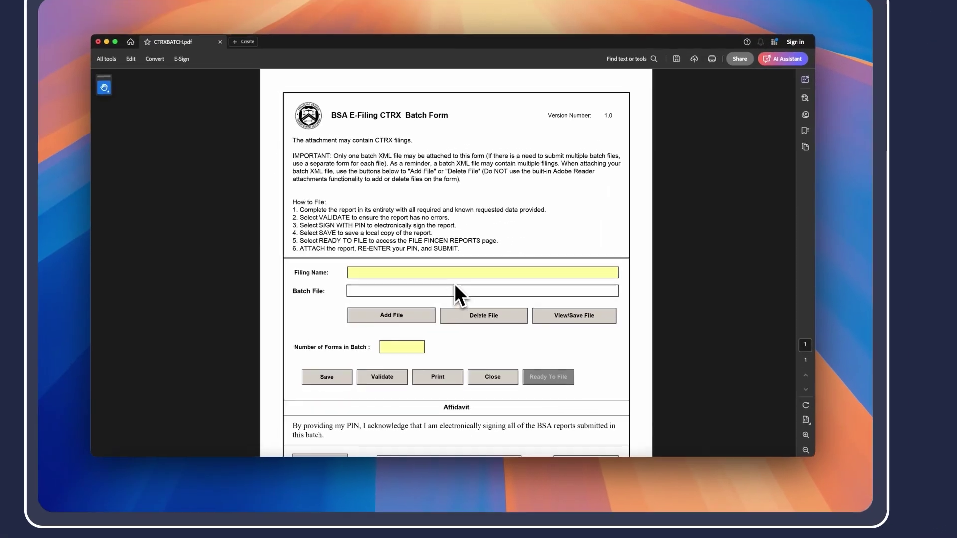
- In the CTRXBATCH.pdf form, enter the filing name CTR_0BMAV4V3NZ8C0A06 and attach CTR_0BMAV4V3NZ8C0A06.xml as the batch file
left_click(450, 273)
left_click(407, 318)
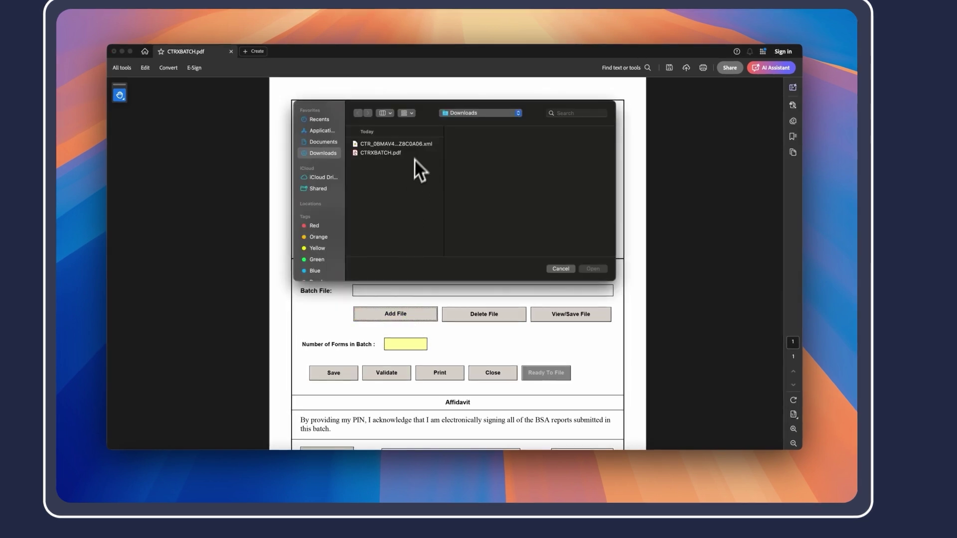
left_click(417, 145)
left_click(603, 271)
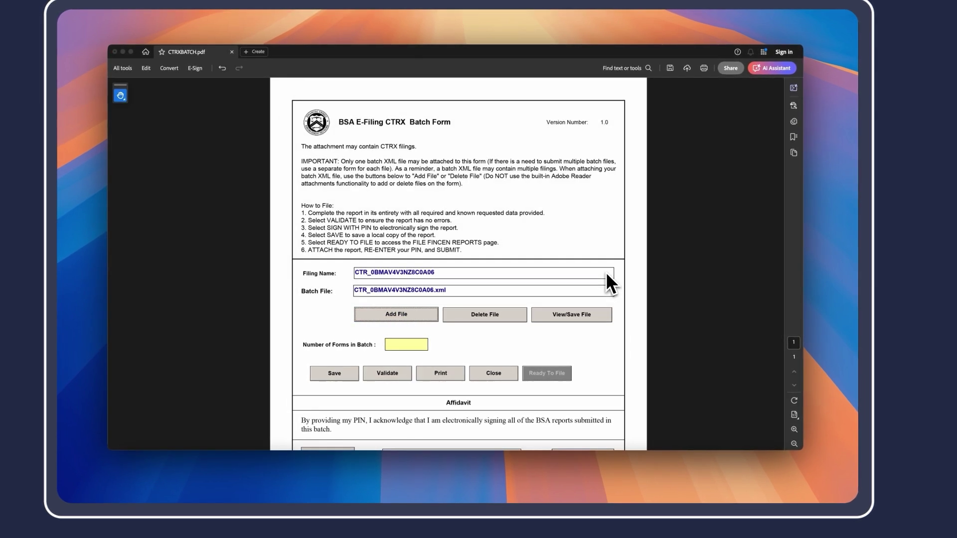
- Set the number of forms in the batch to 2 and the affidavit title to Compliance Officer
left_click(413, 344)
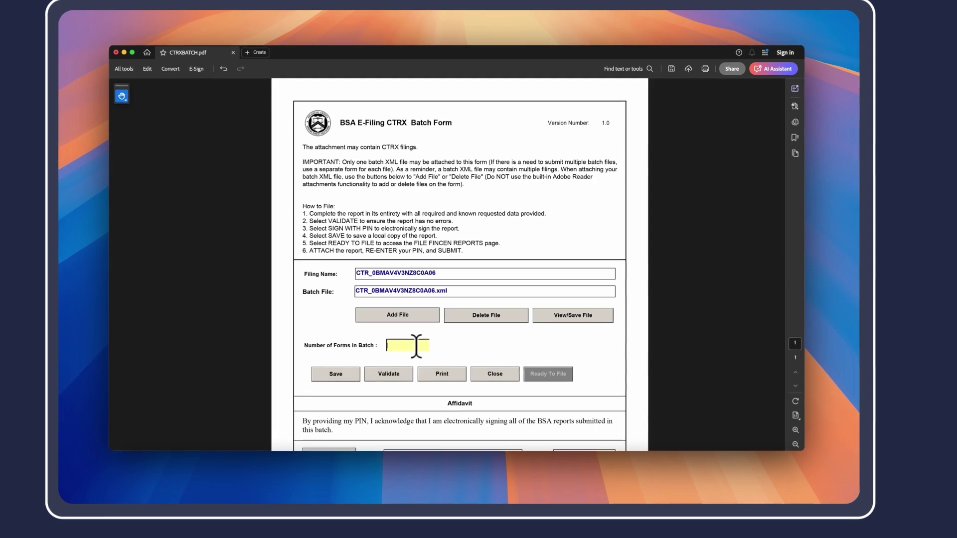
type("2")
scroll(417, 345, "down", 4)
left_click(415, 365)
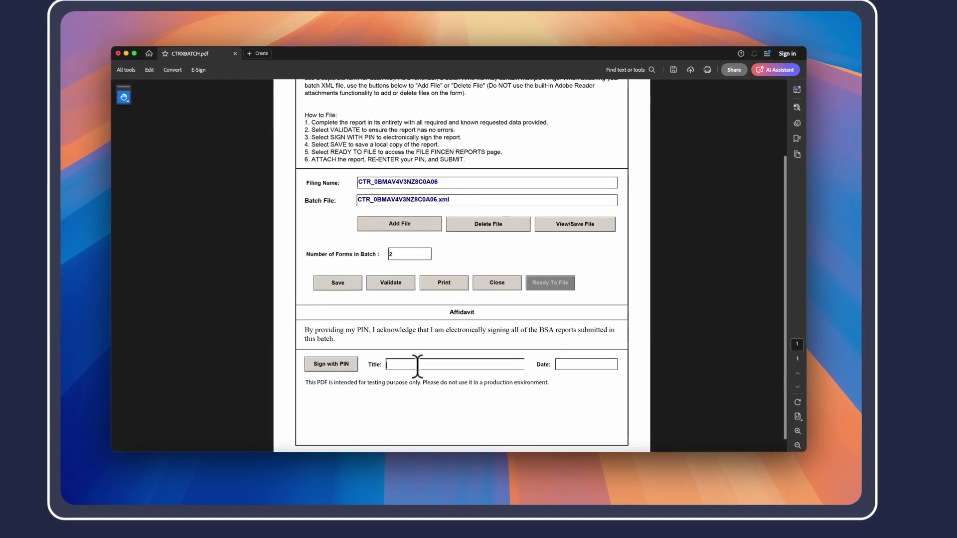
type("Compliance Office")
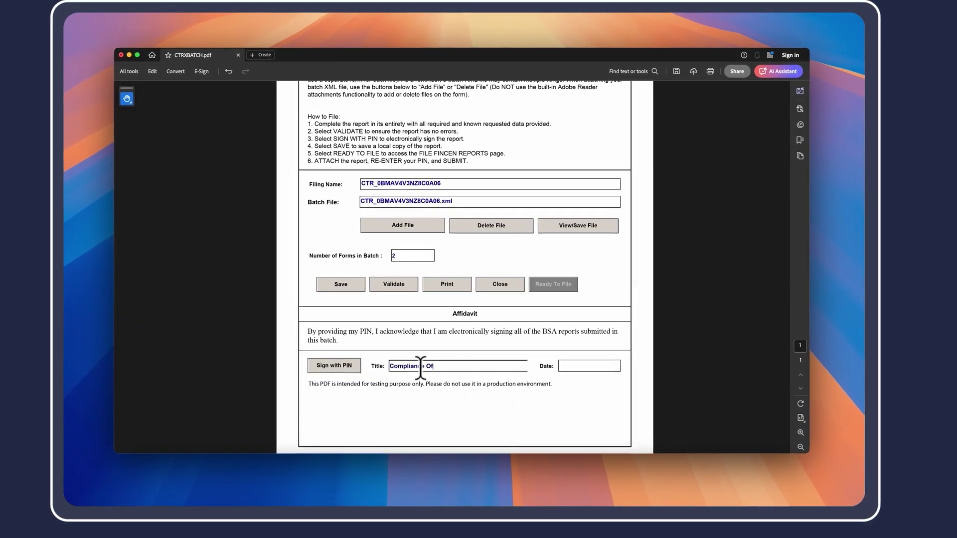
type("r")
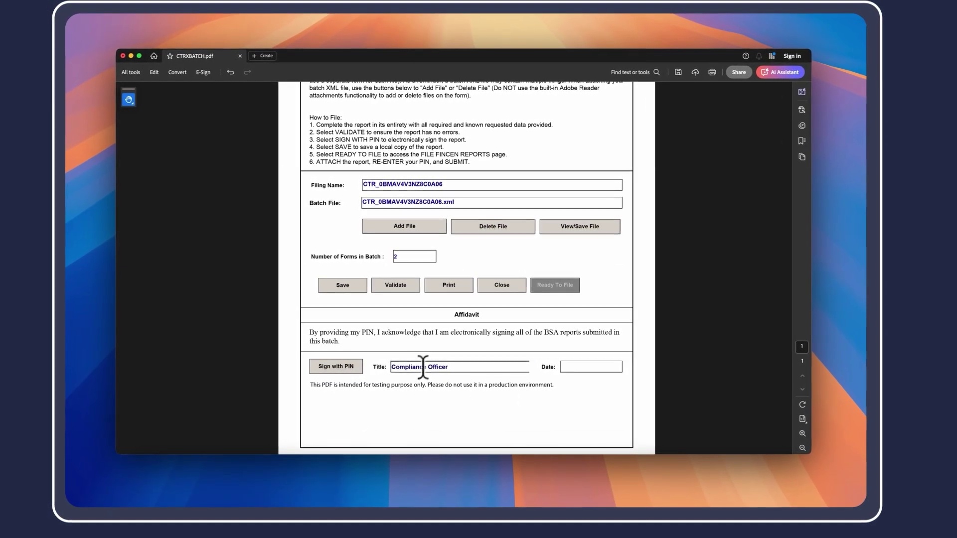
- Copy the saved BSA Test System PIN and use it to sign the batch form's affidavit
left_click(650, 45)
left_click(677, 91)
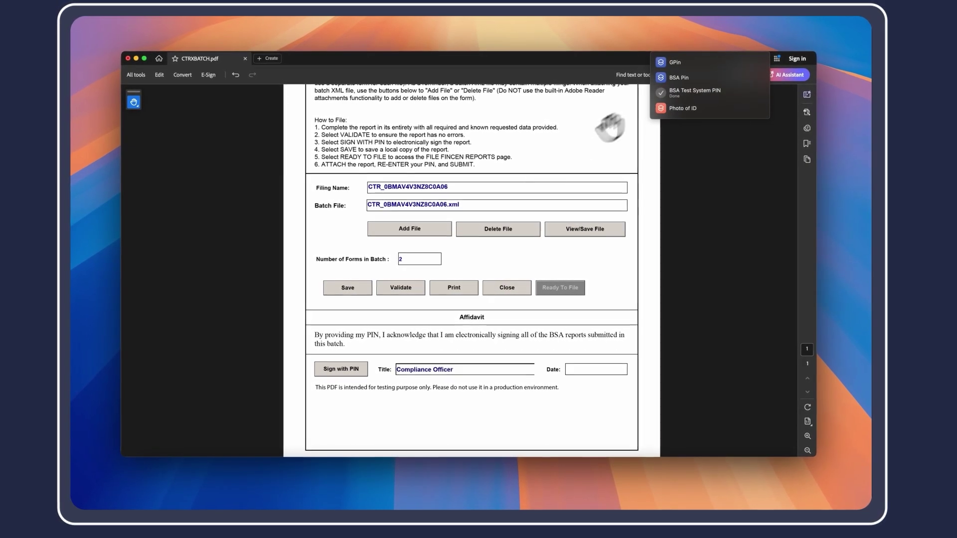
left_click(342, 370)
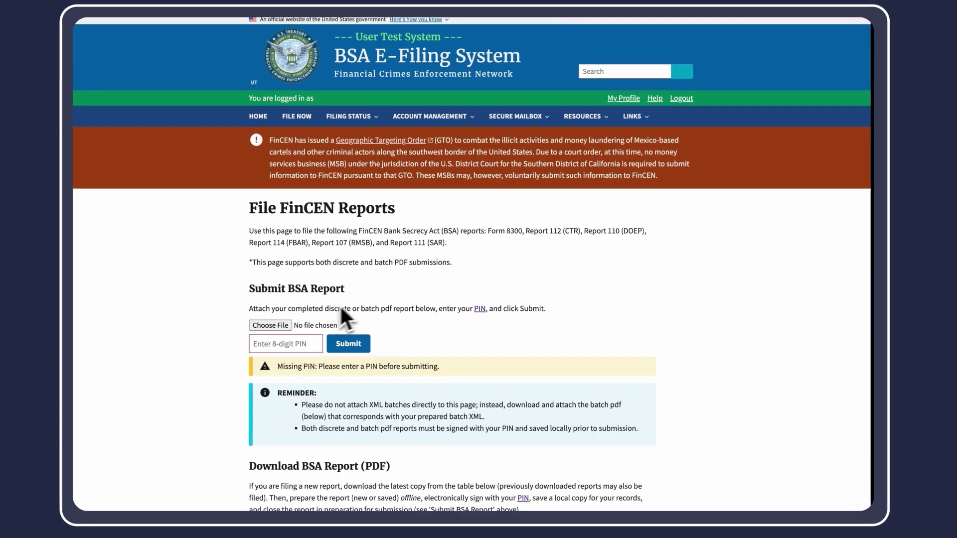
- Attach CTRXBATCH.pdf from Downloads to the BSA report submission, fill in the account PIN, and submit the report
left_click(283, 326)
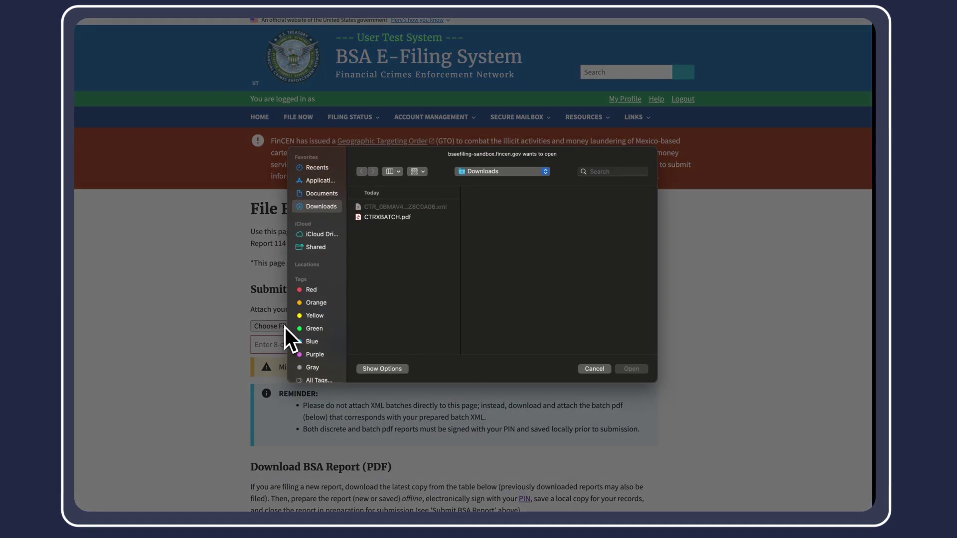
left_click(387, 218)
double_click(388, 218)
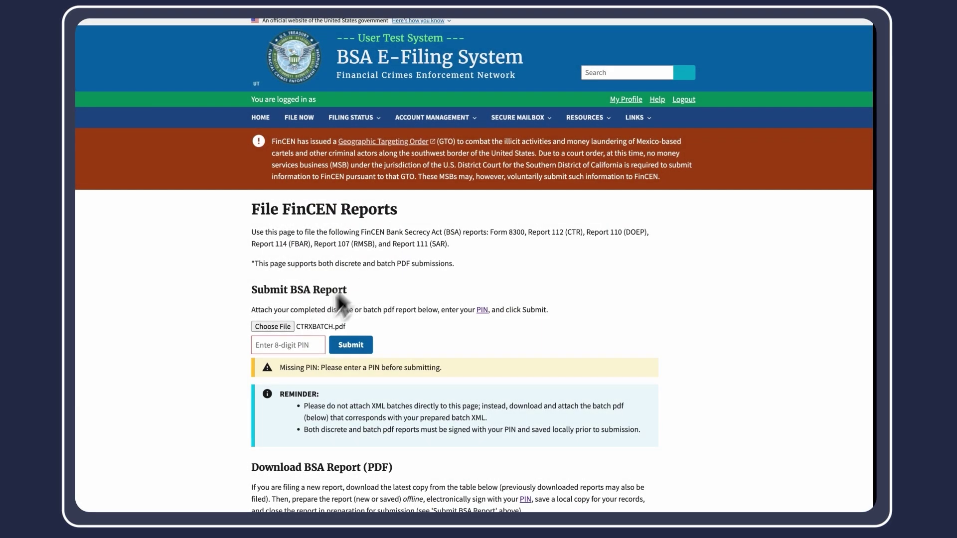
left_click(288, 345)
left_click(288, 369)
left_click(351, 345)
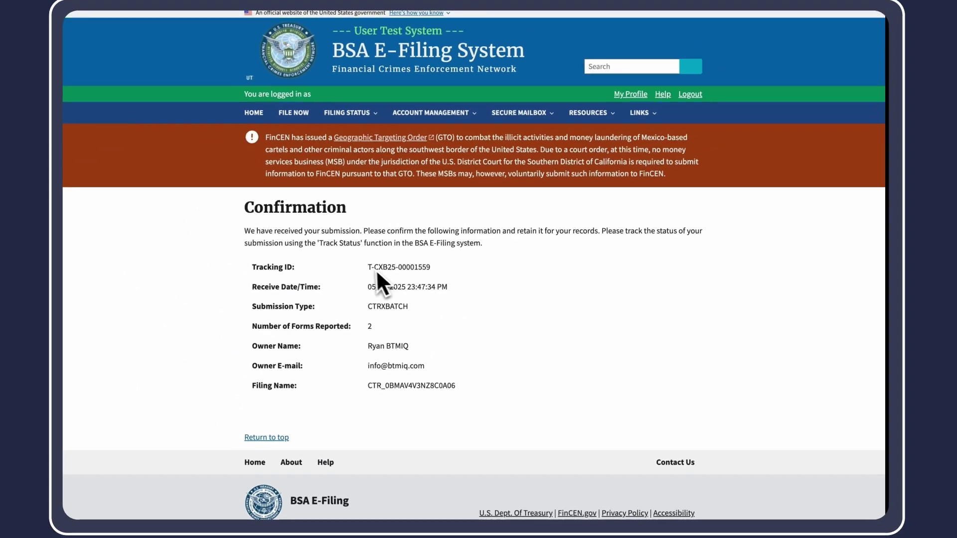
left_click_drag(269, 169, 335, 170)
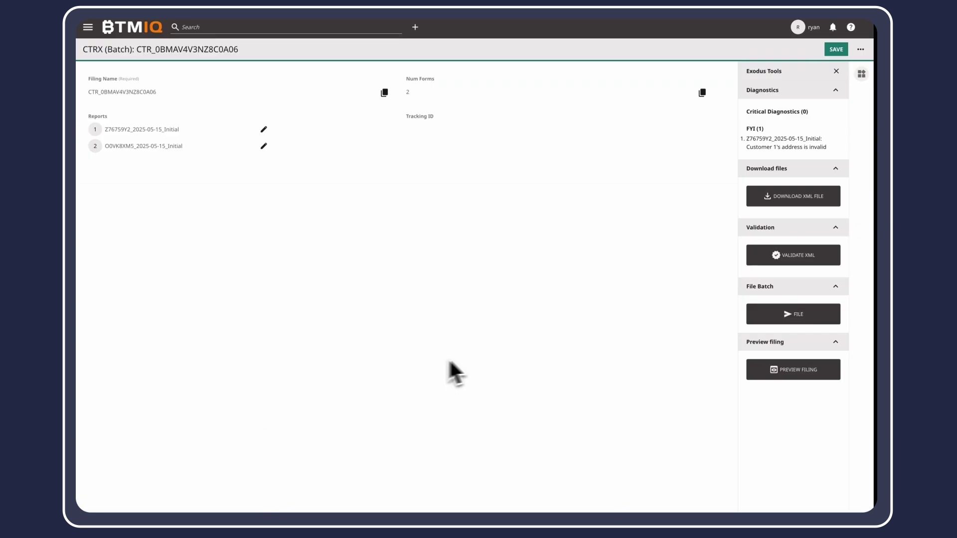
left_click(771, 318)
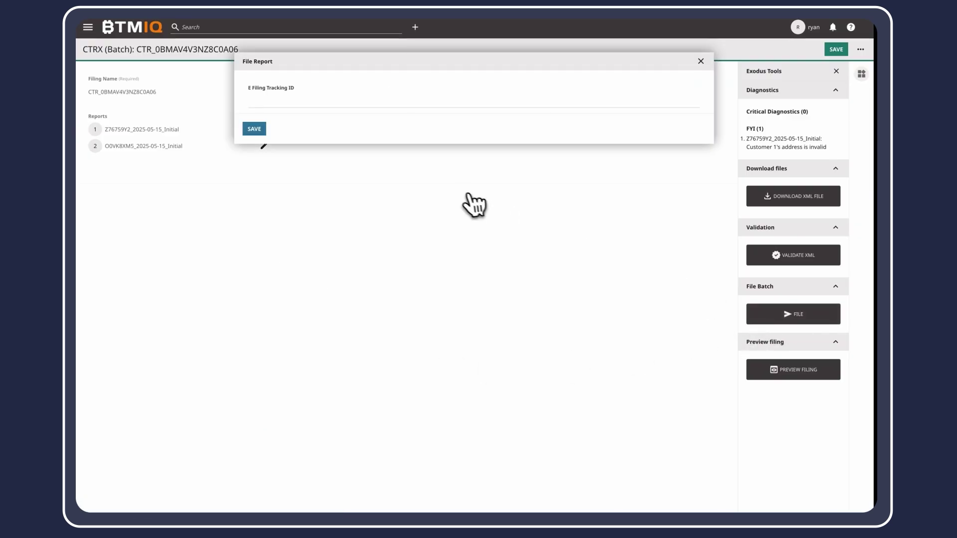
left_click(335, 103)
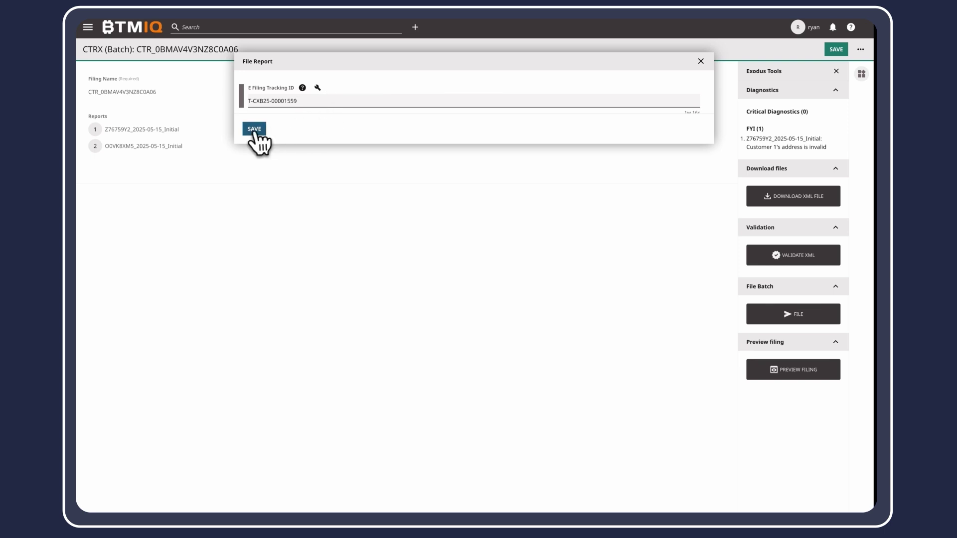
left_click(254, 129)
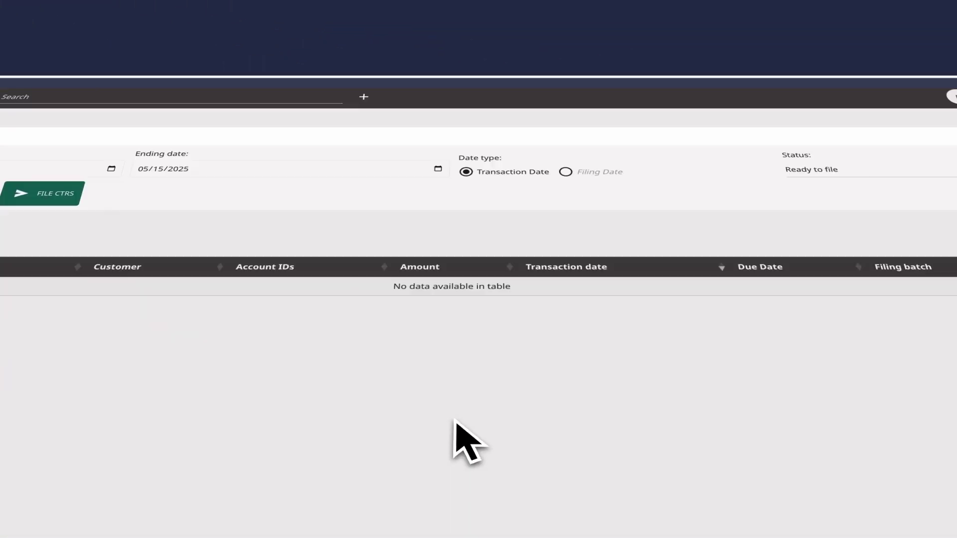
- Search the currency transaction reports for those with status Filed and a transaction date of 05/15/2025
left_click(814, 172)
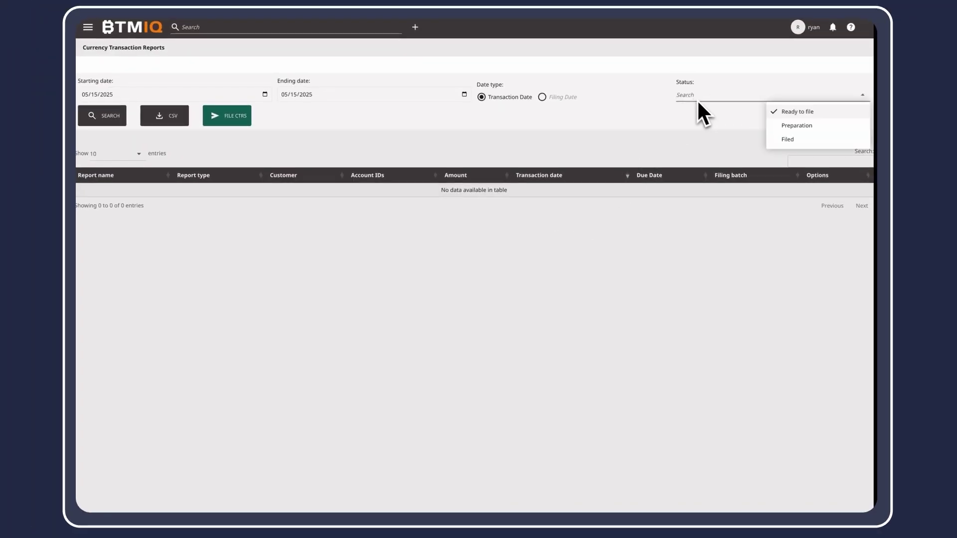
left_click(789, 140)
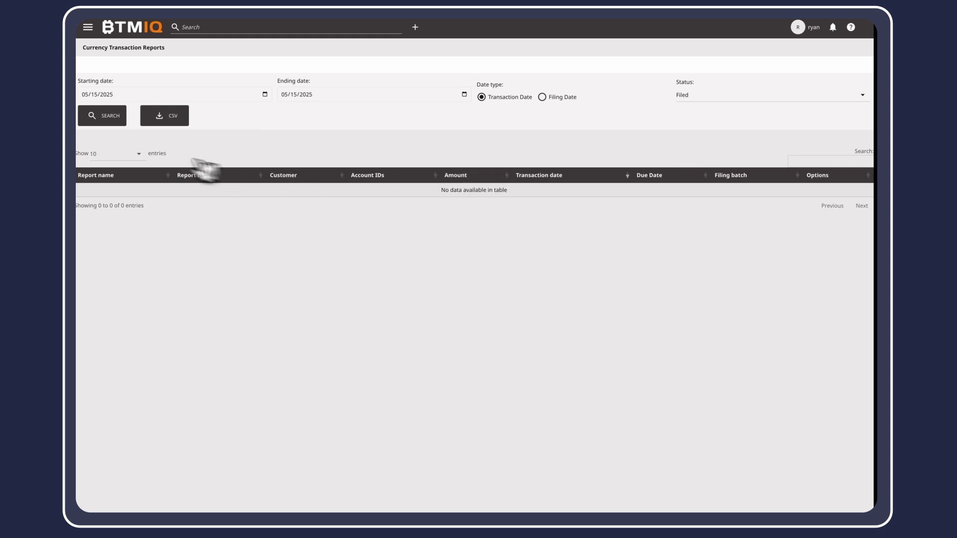
left_click(95, 124)
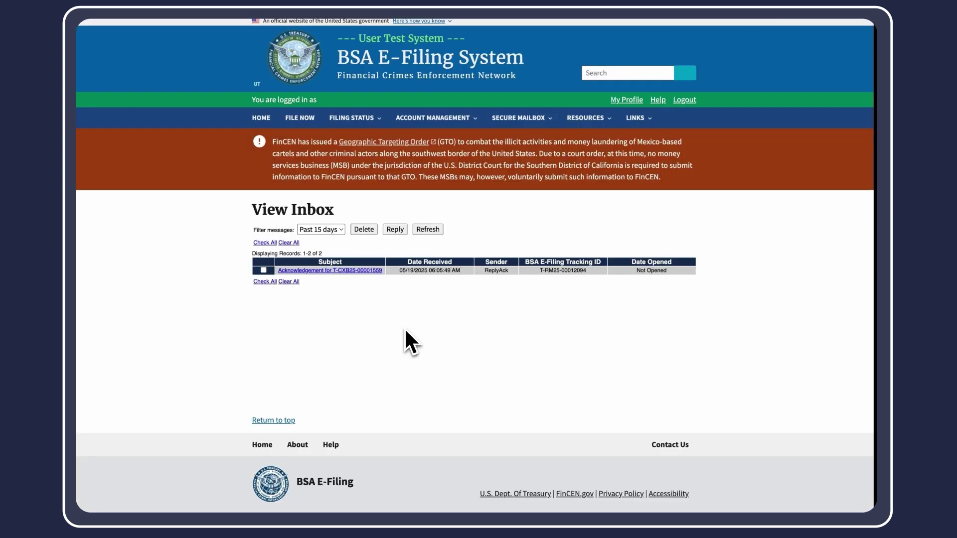
left_click(362, 273)
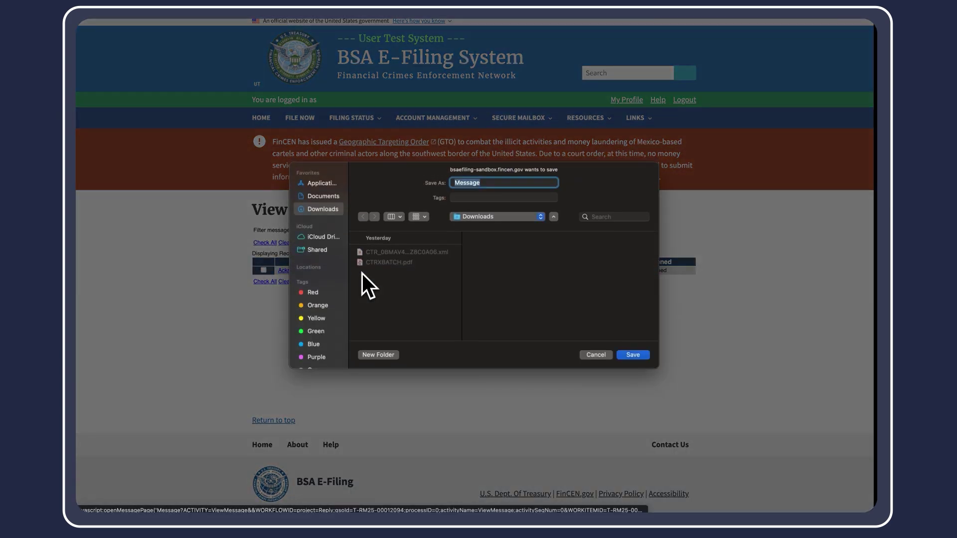
left_click(622, 355)
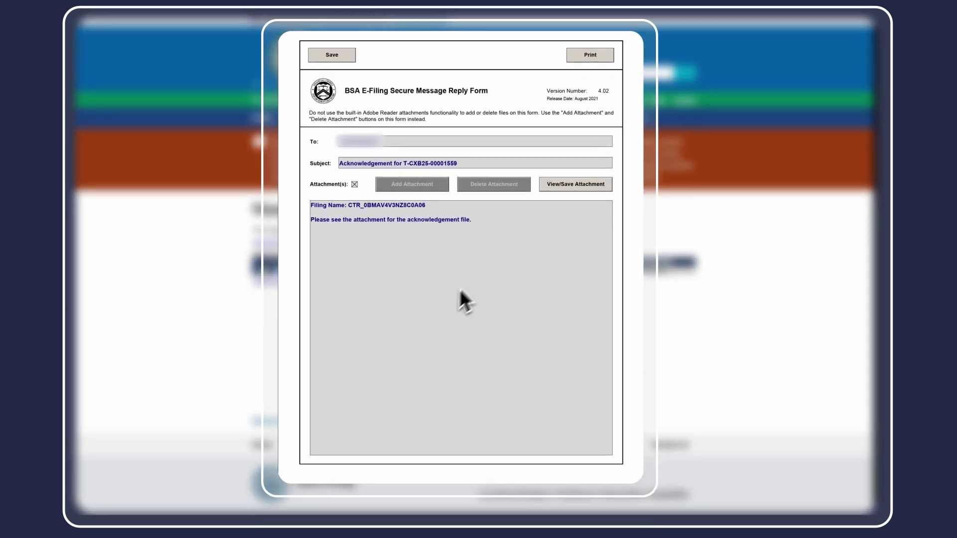
left_click(576, 192)
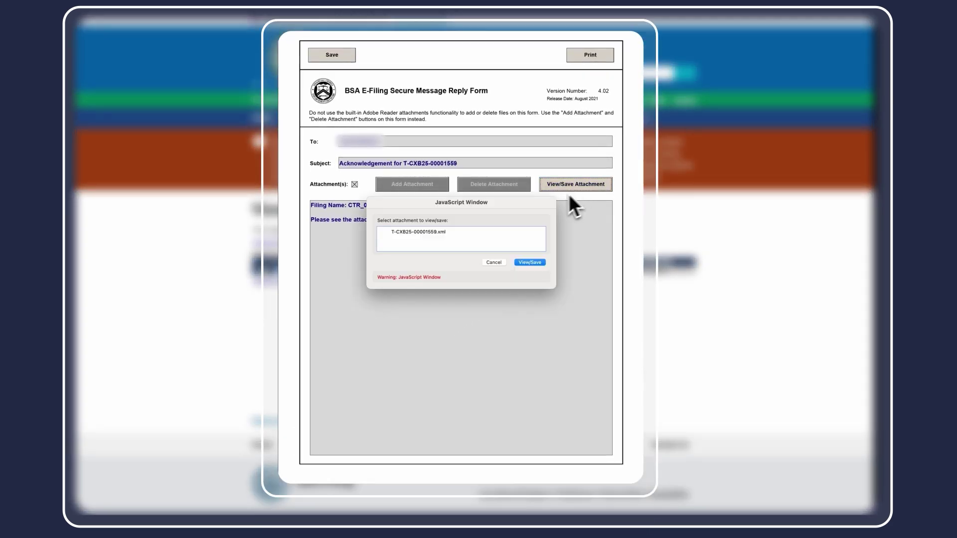
left_click(438, 232)
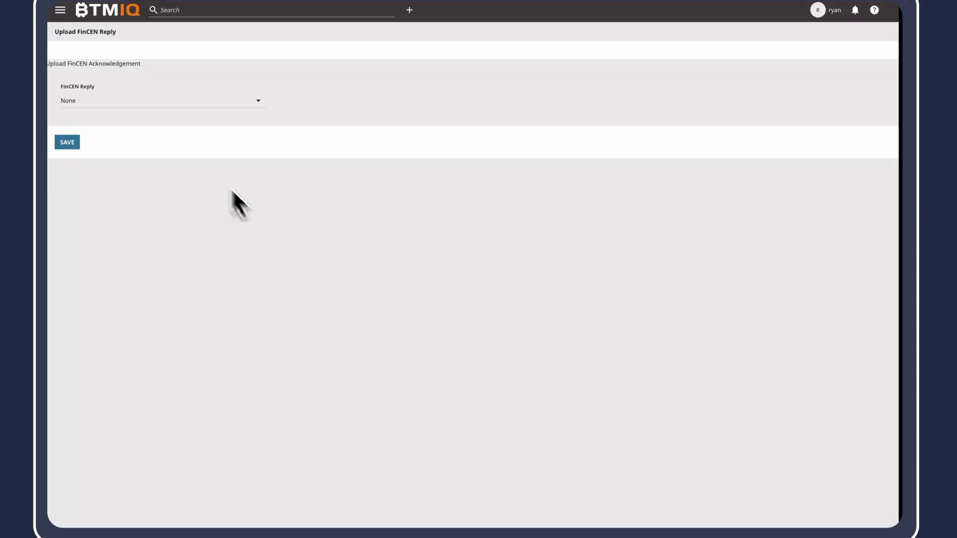
- In BTMIQ, upload T-CXB25-00001559.xml from Downloads as a new FinCEN reply and save it
left_click(189, 117)
left_click(174, 144)
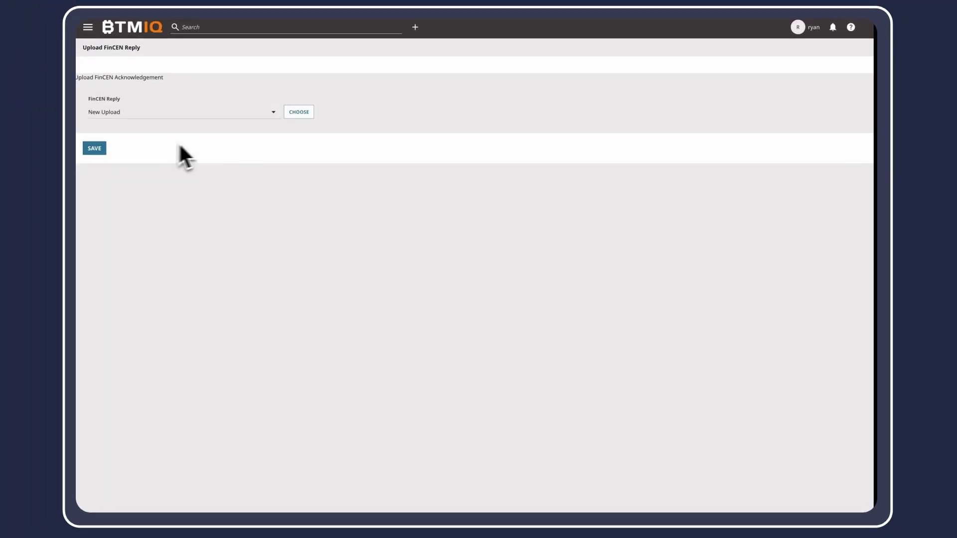
left_click(299, 113)
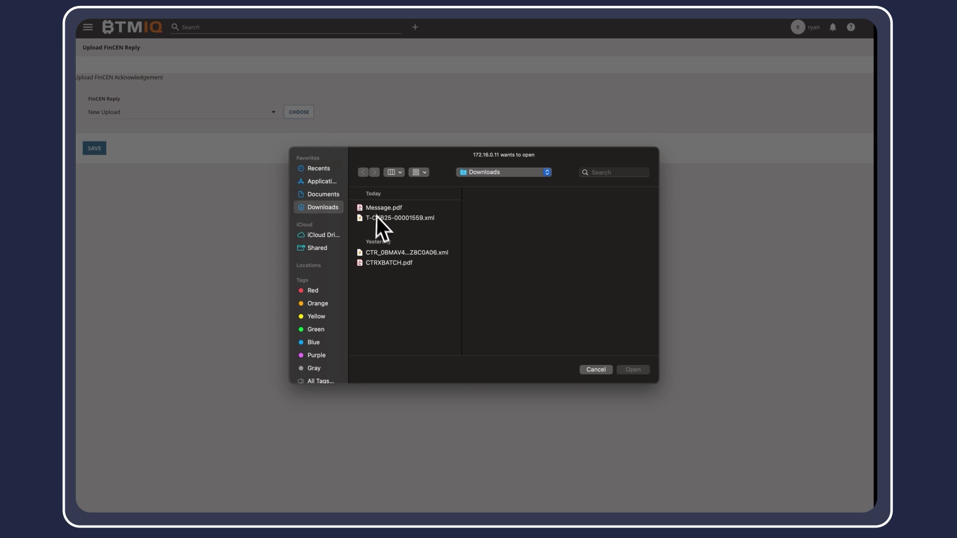
double_click(377, 216)
left_click(94, 158)
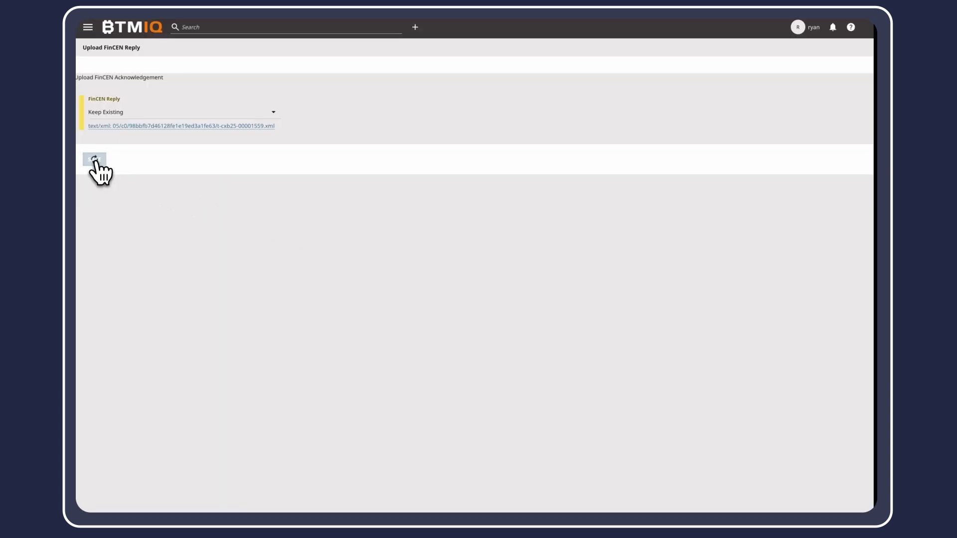